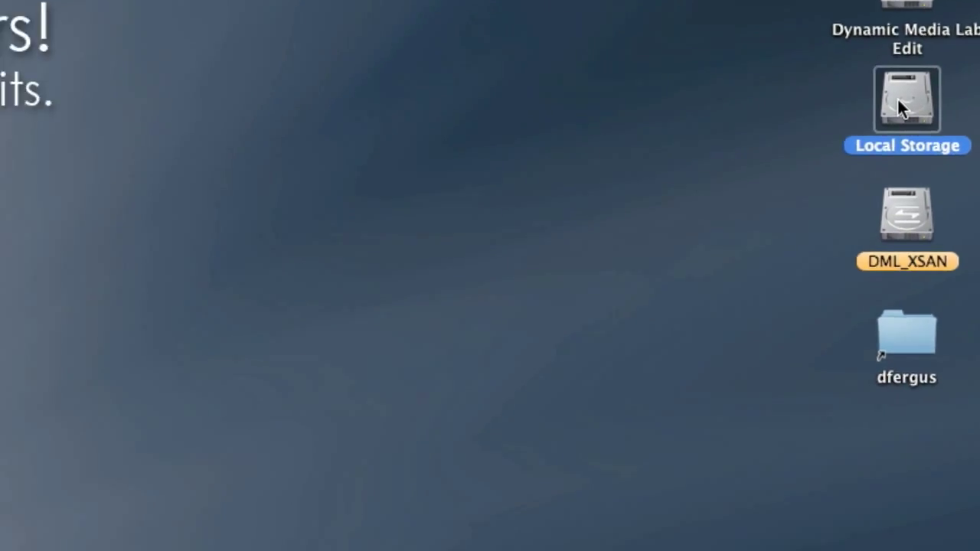
- Create a folder named FCP_setup on the Local Storage drive, then close the drive's window
double_click(851, 213)
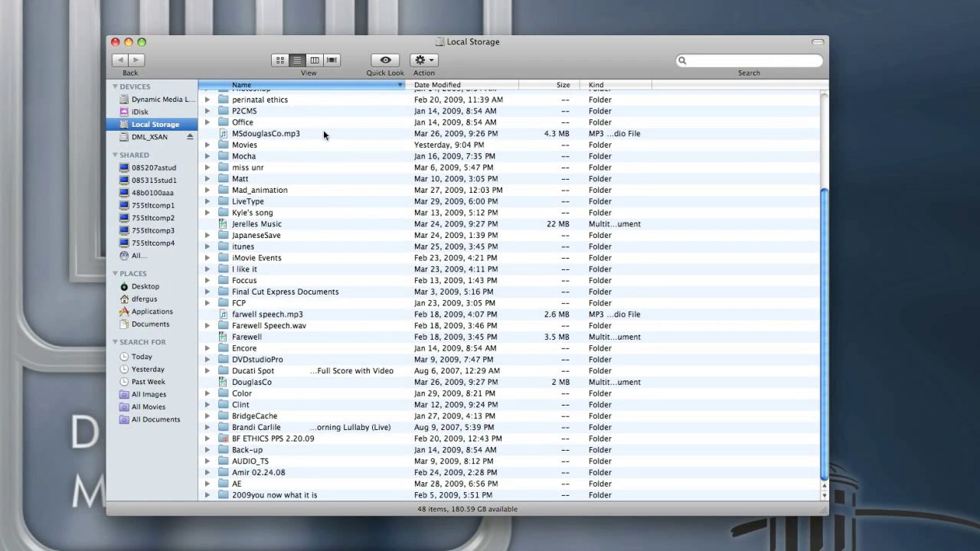
scroll(321, 131, "up", 5)
left_click(431, 63)
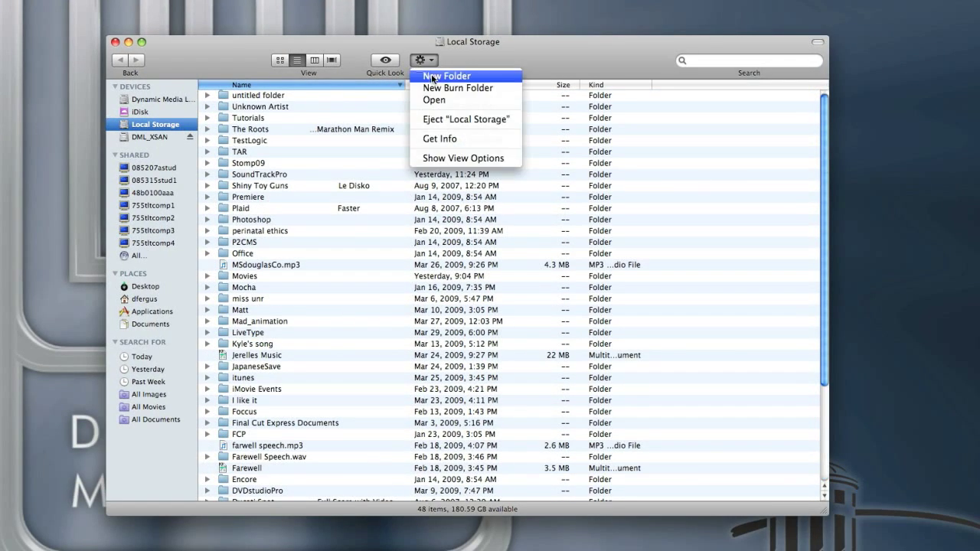
left_click(441, 73)
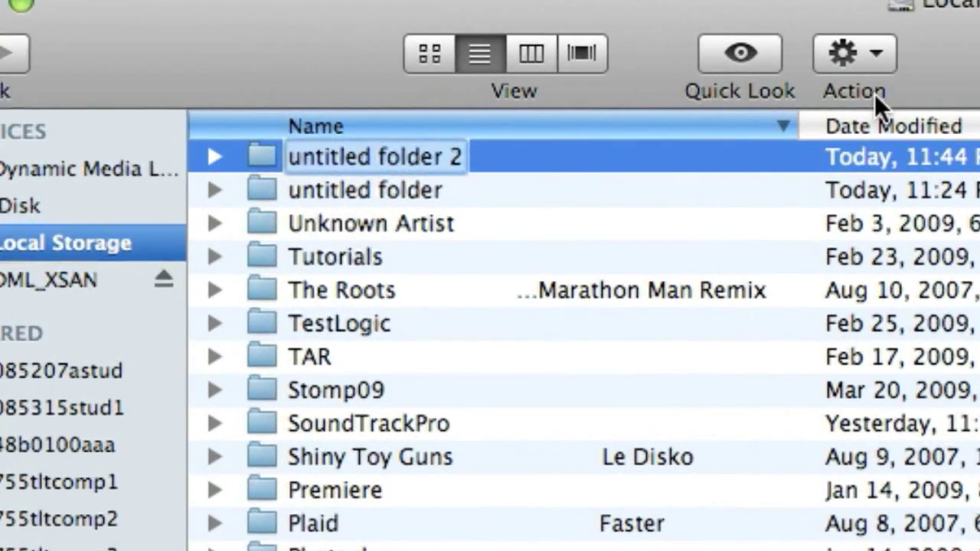
type("FCP")
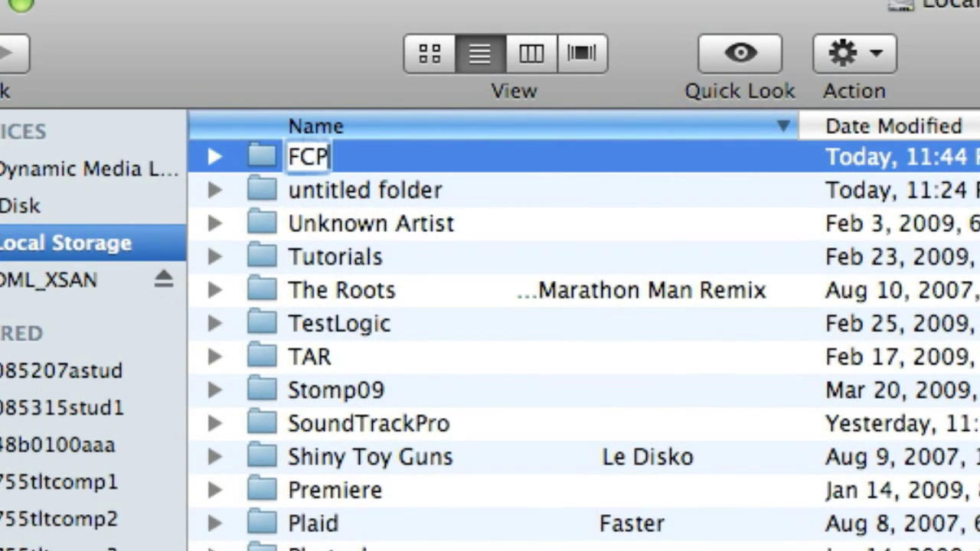
type("_")
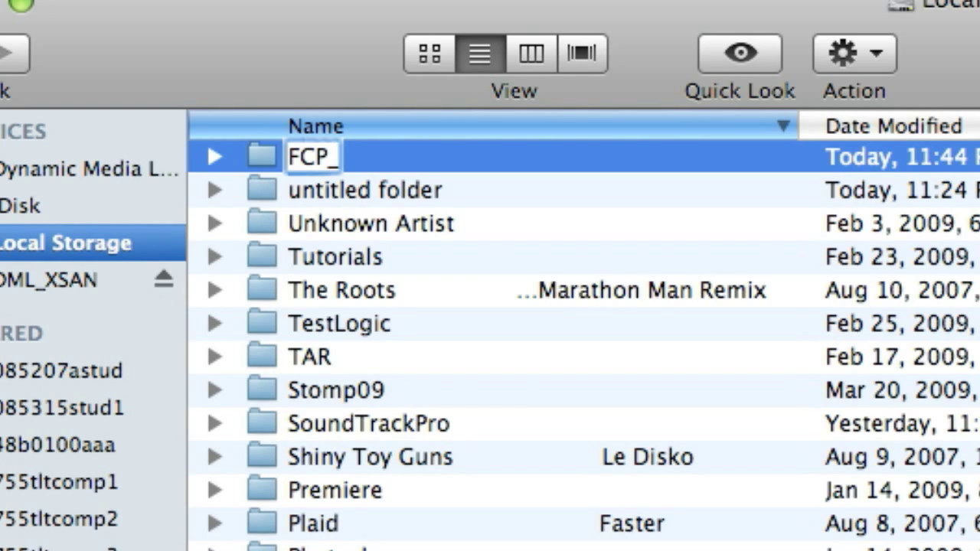
type("setup")
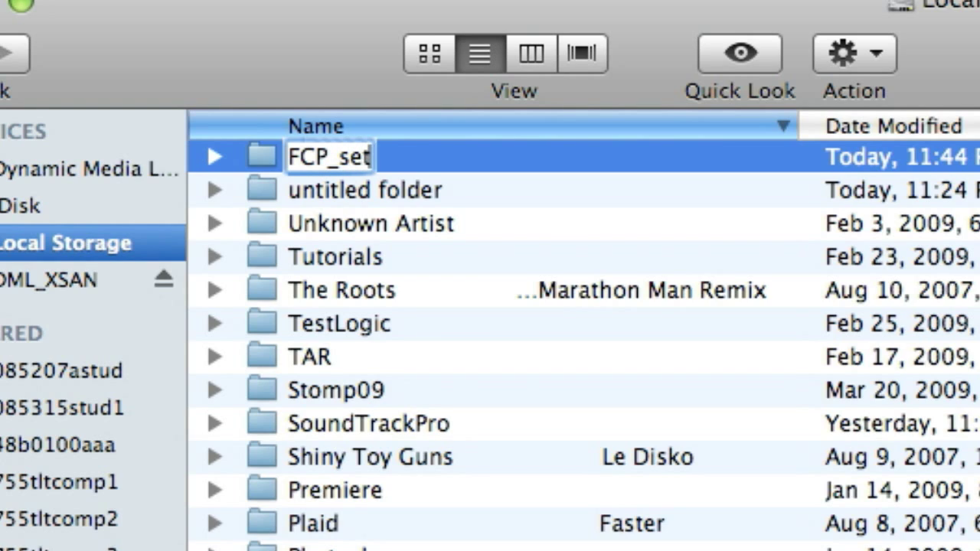
key("Return")
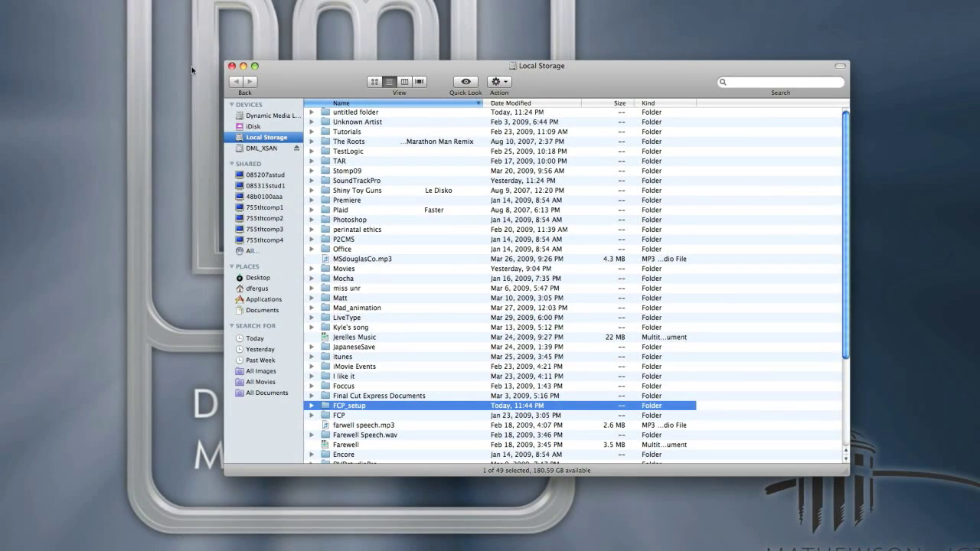
left_click(231, 66)
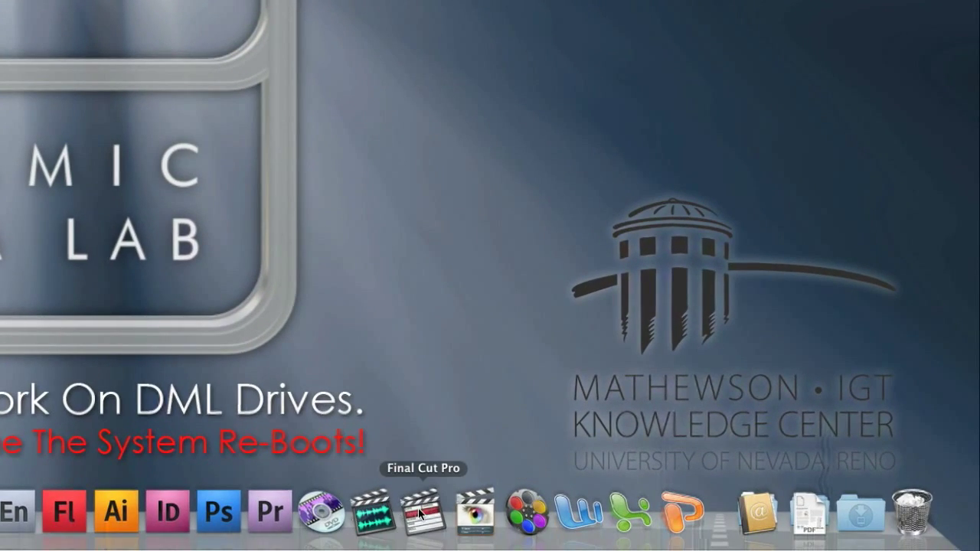
- Launch Final Cut Pro from the Dock, showing an empty Untitled Project 1 with Sequence 1
right_click(421, 514)
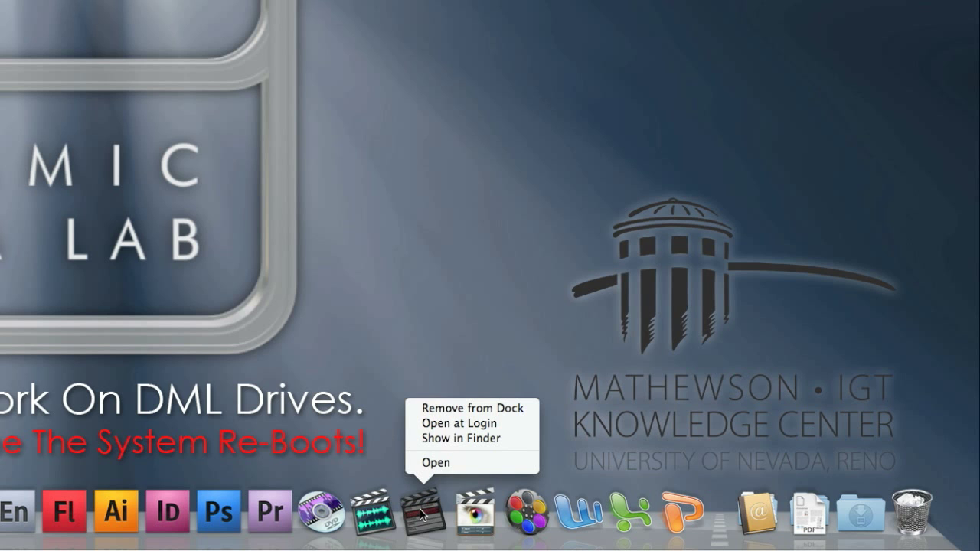
left_click(422, 514)
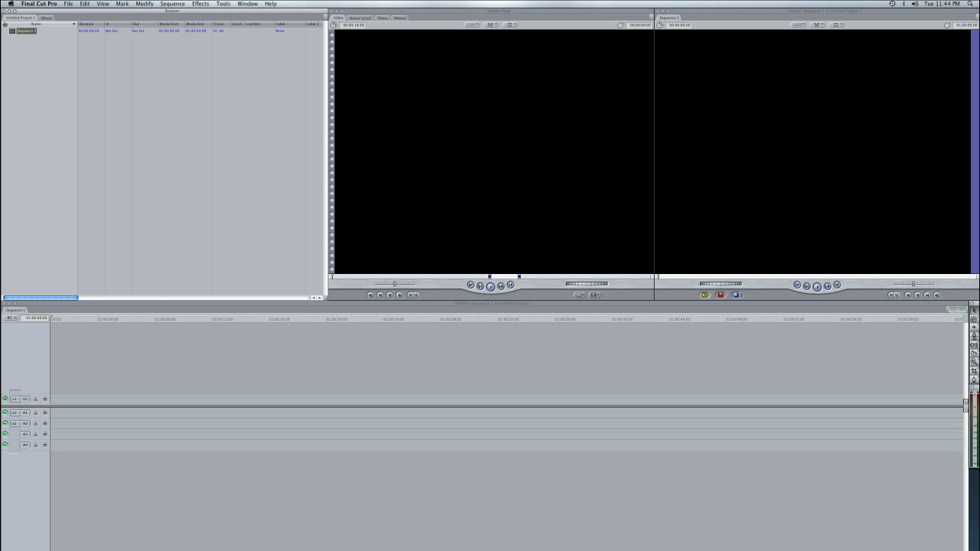
left_click(67, 3)
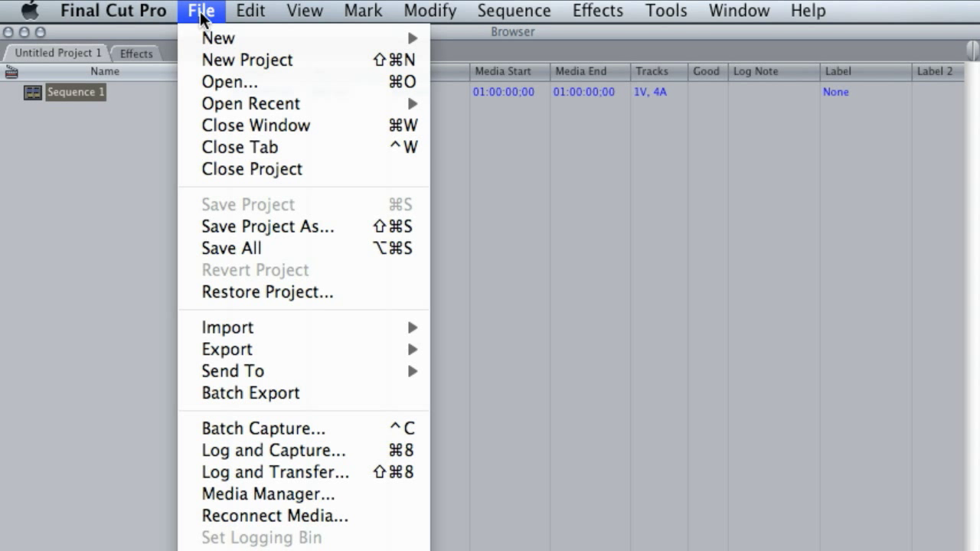
- Save the project as FCP_setup inside the FCP_setup folder
left_click(272, 227)
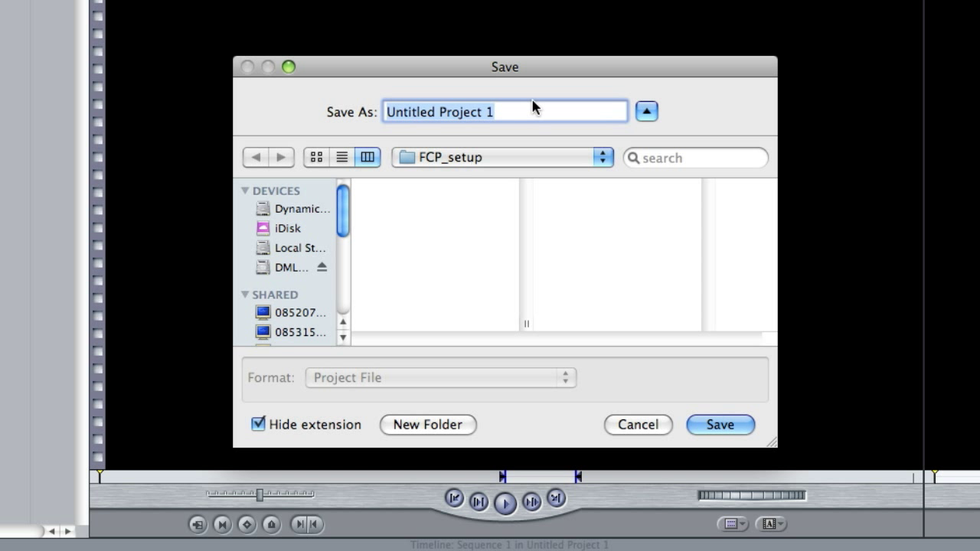
type("FCP")
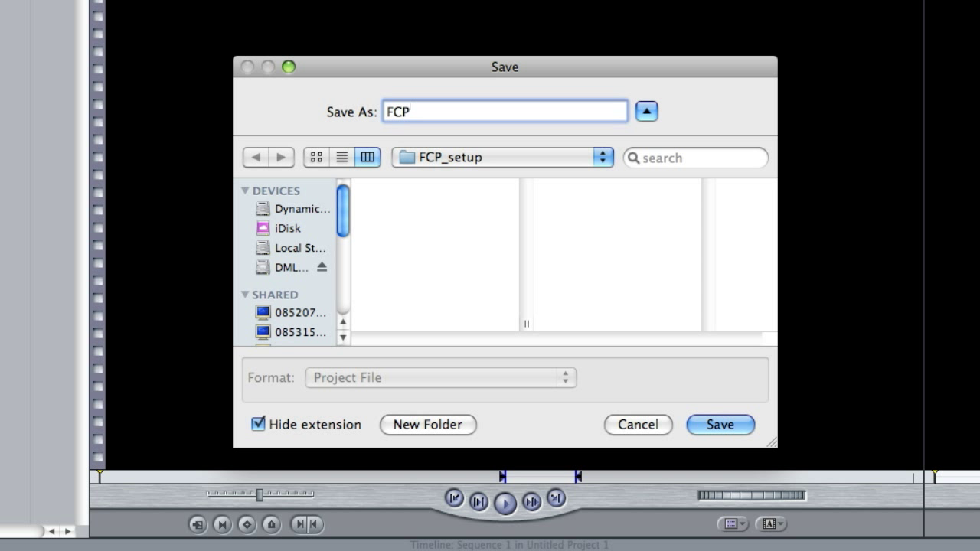
type("_setup")
left_click(722, 426)
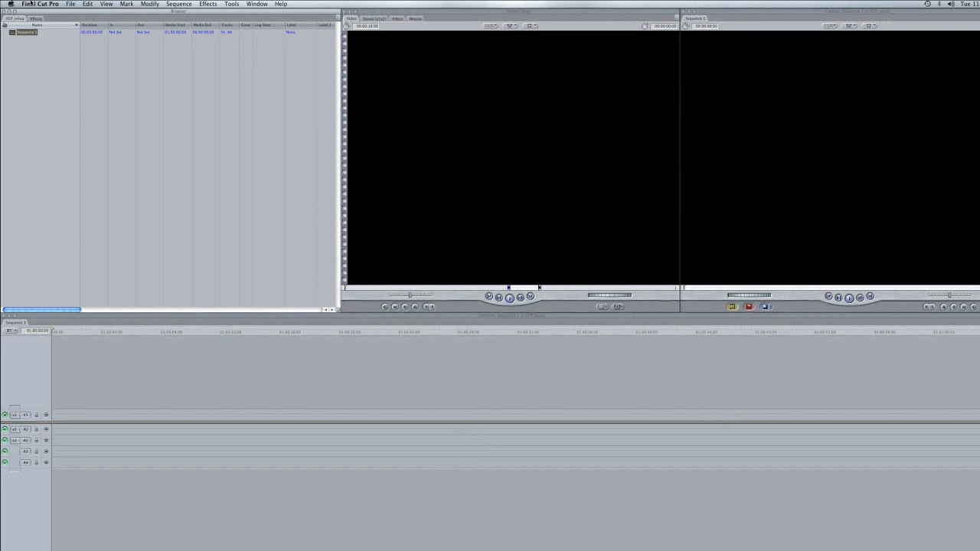
left_click(34, 4)
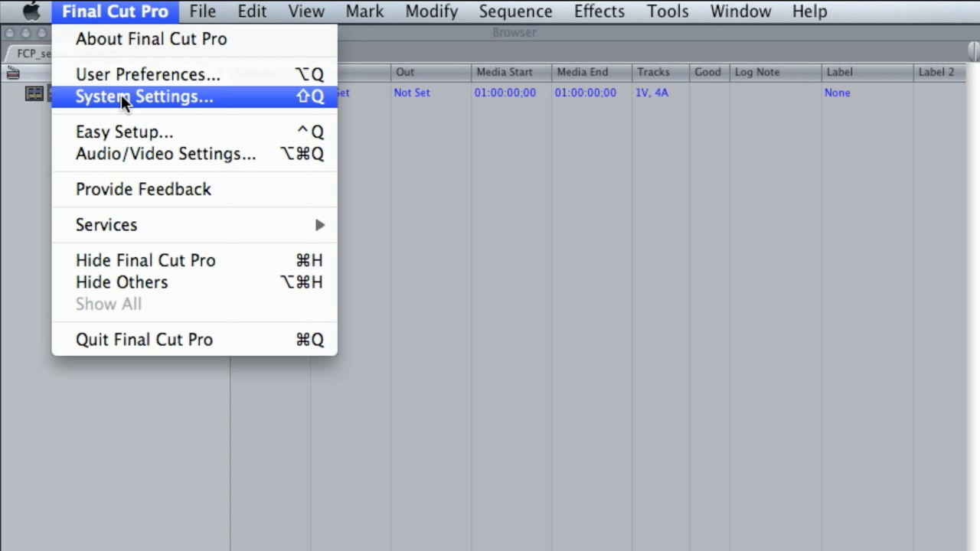
- In System Settings, set the capture and render scratch disk to Local Storage/FCP_setup
left_click(121, 94)
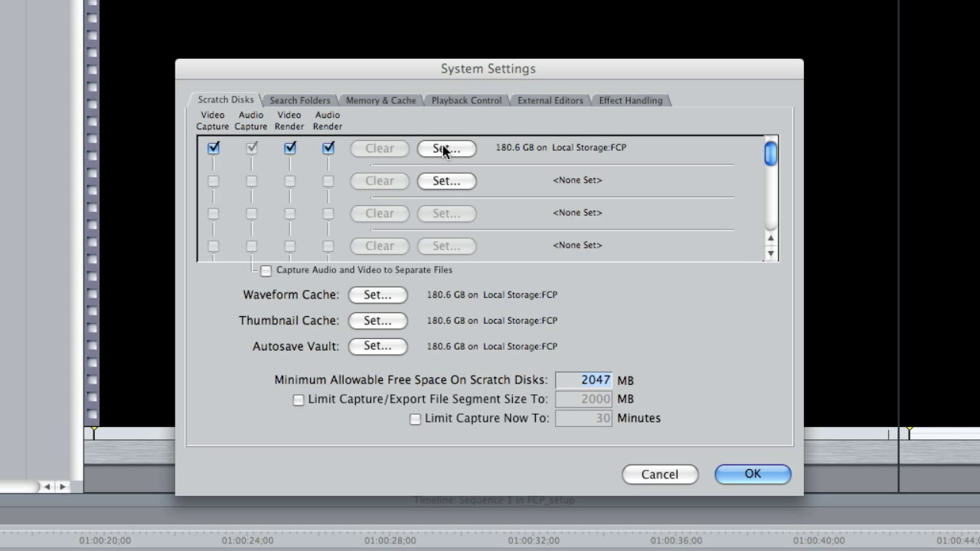
left_click(444, 148)
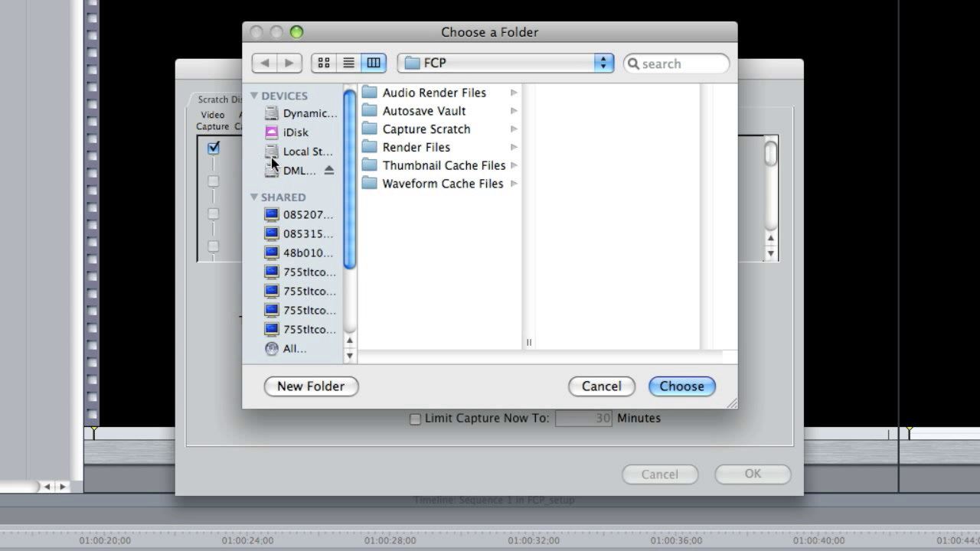
left_click(283, 151)
scroll(419, 181, "down", 5)
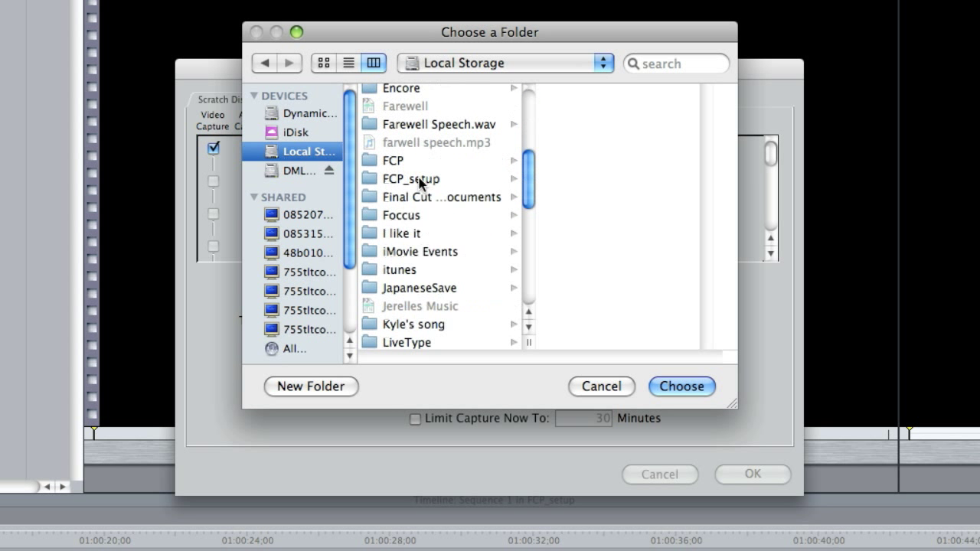
scroll(420, 181, "down", 1)
left_click(404, 150)
left_click(405, 164)
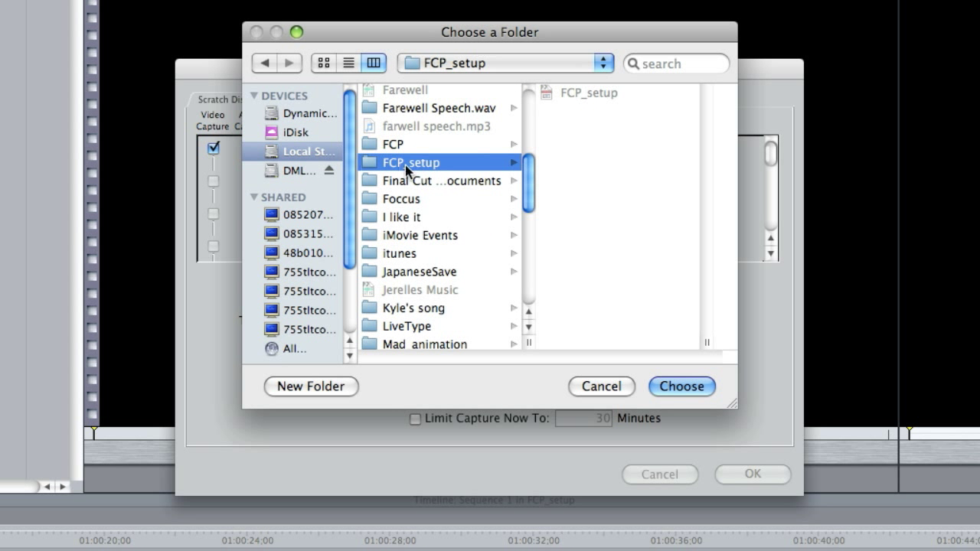
left_click(682, 386)
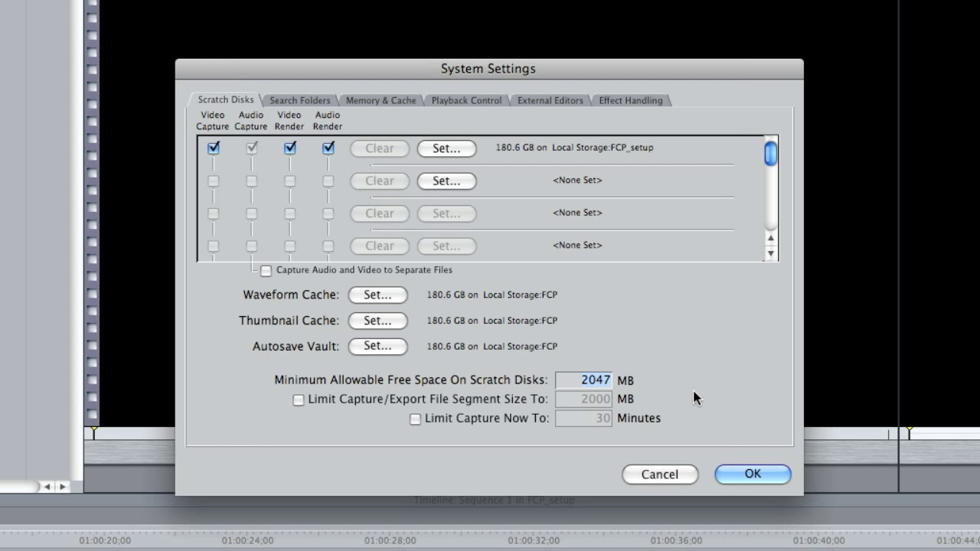
- Point the waveform cache and thumbnail cache at the FCP_setup folder
left_click(386, 295)
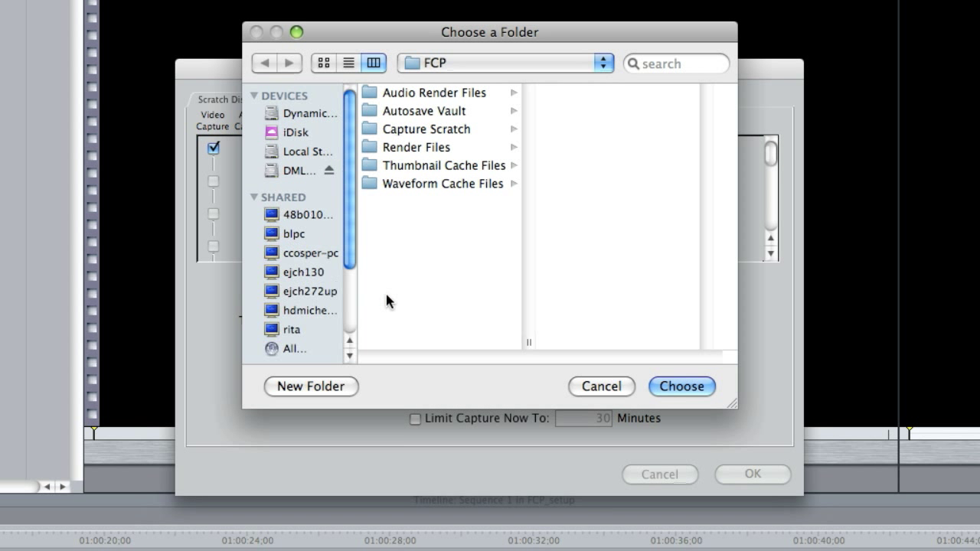
left_click(490, 63)
left_click(457, 205)
left_click(691, 391)
left_click(385, 317)
left_click(490, 64)
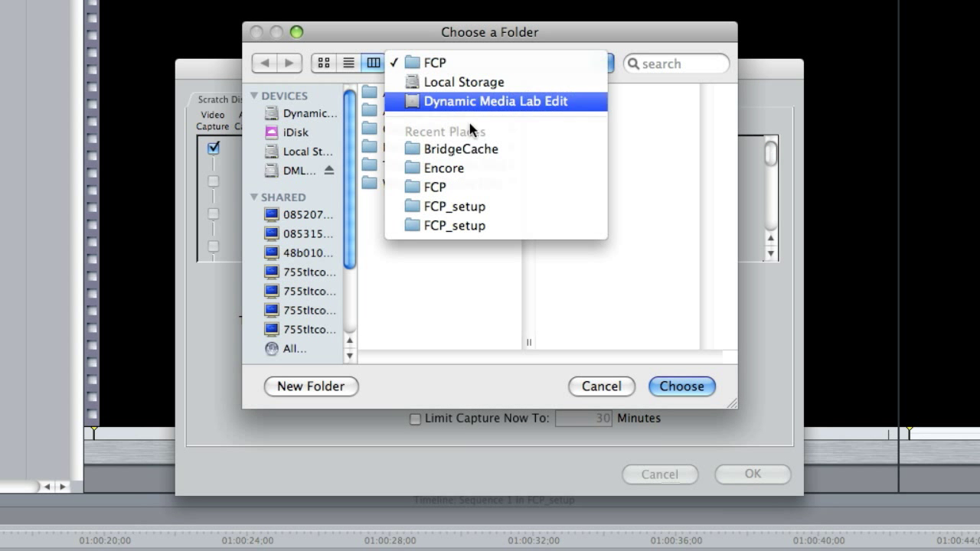
left_click(459, 225)
left_click(685, 384)
- Point the Autosave Vault at the FCP_setup folder
left_click(378, 346)
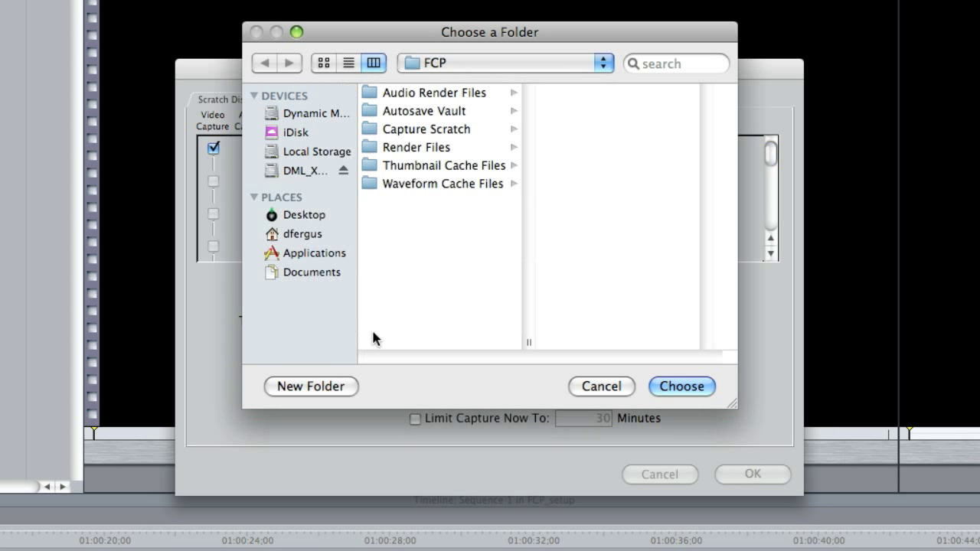
left_click(482, 64)
left_click(459, 225)
left_click(680, 386)
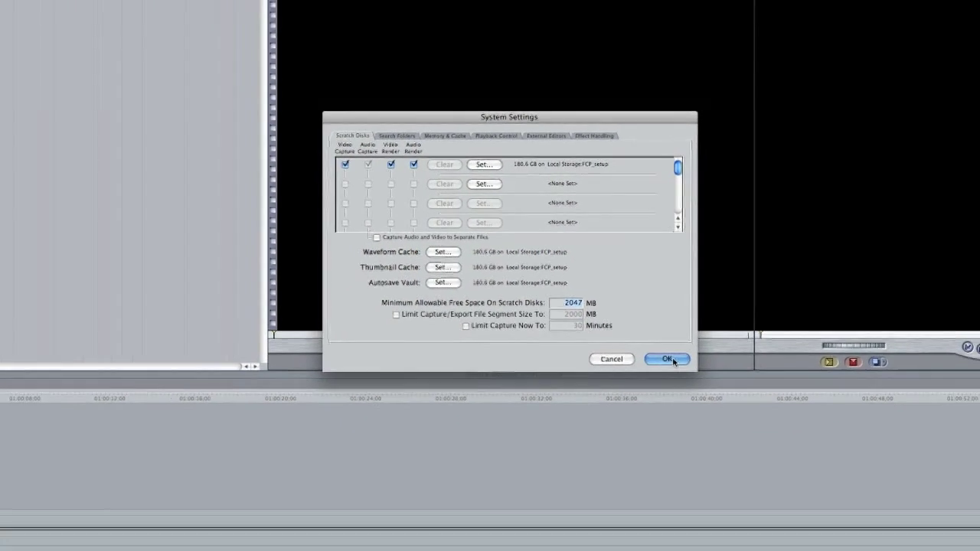
- Apply the new scratch disk, cache and autosave locations and close System Settings
left_click(753, 474)
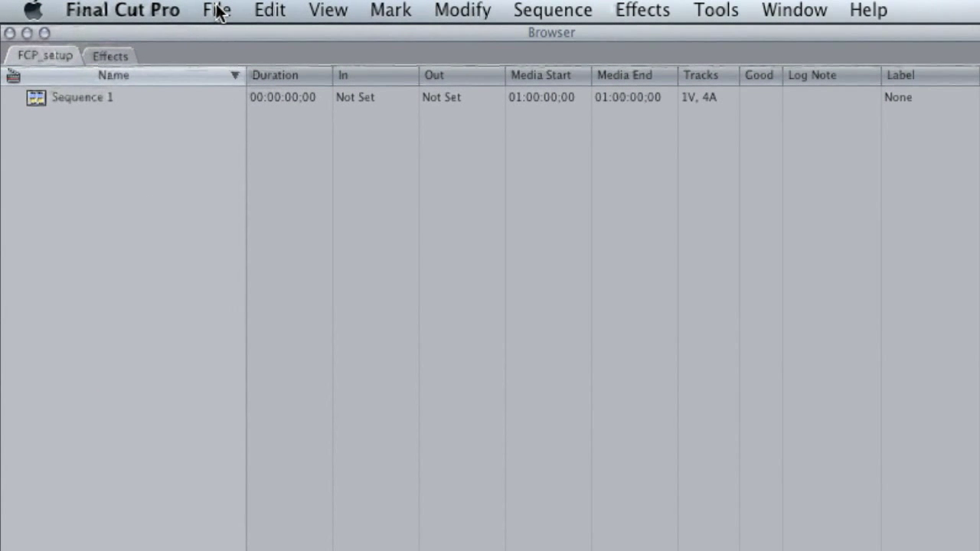
left_click(214, 11)
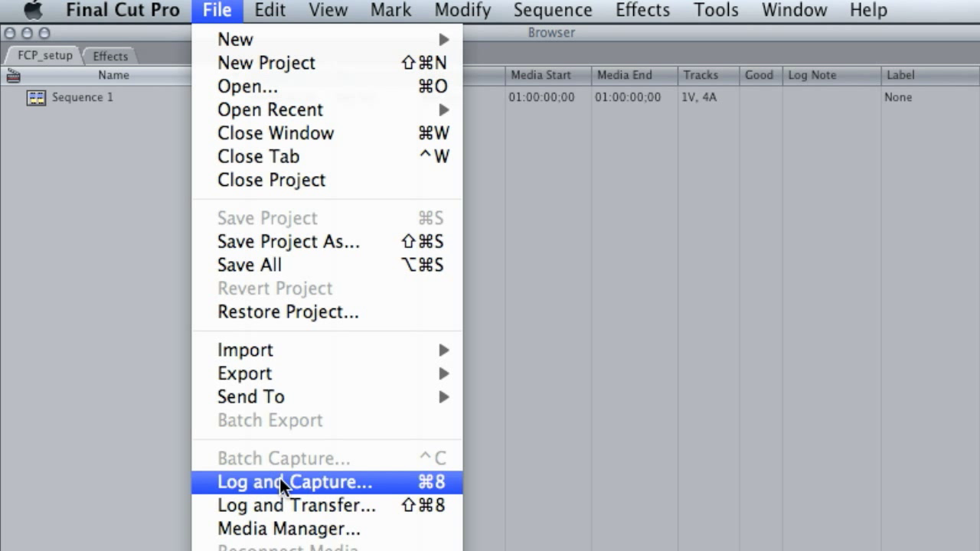
left_click(280, 477)
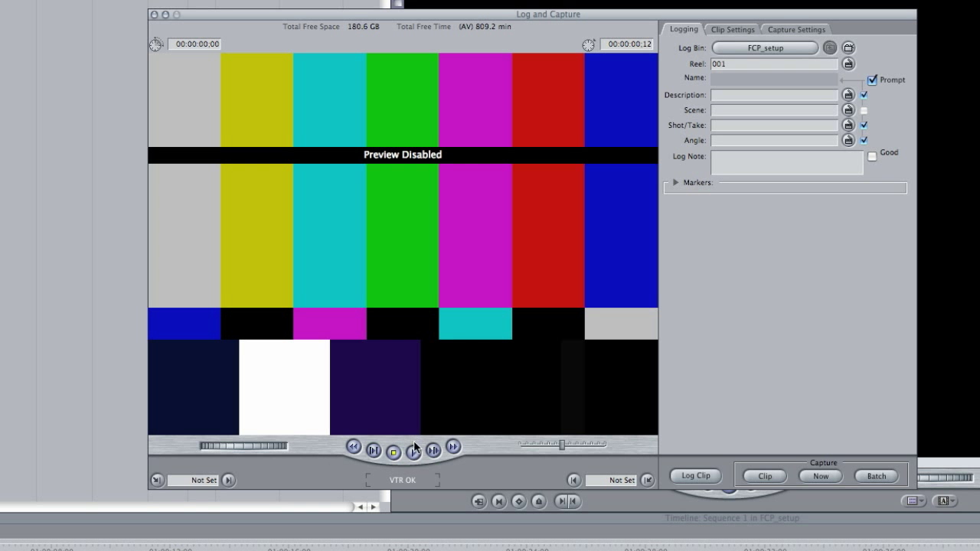
left_click(412, 452)
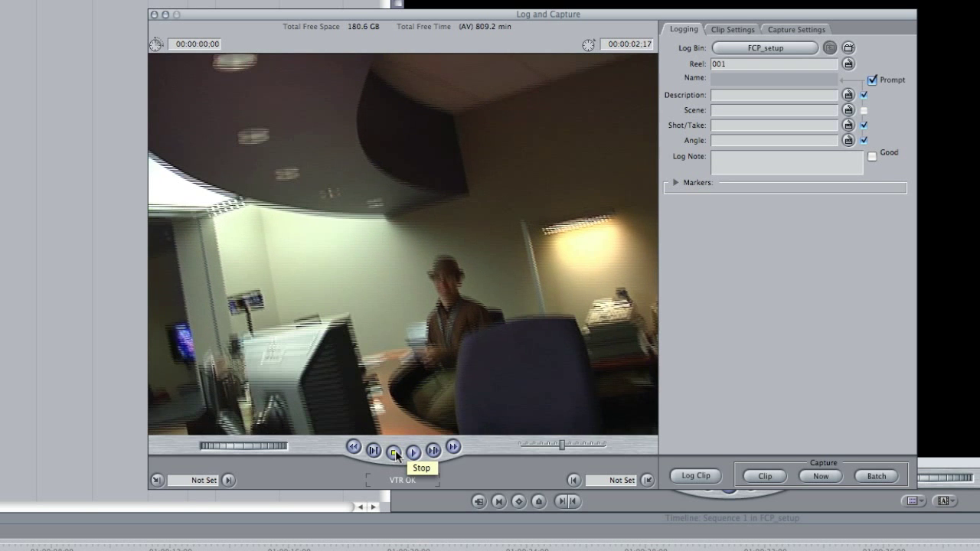
left_click(394, 452)
left_click(153, 14)
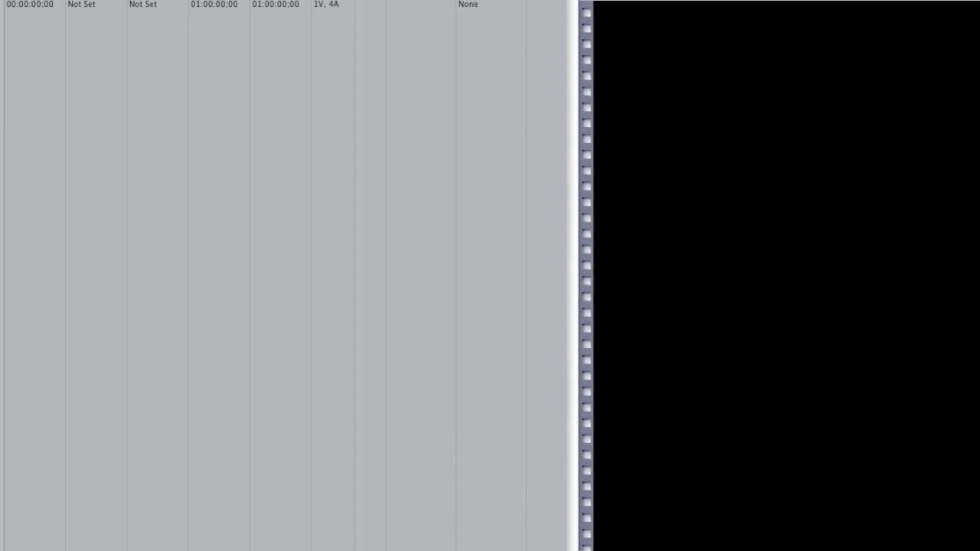
left_click(175, 8)
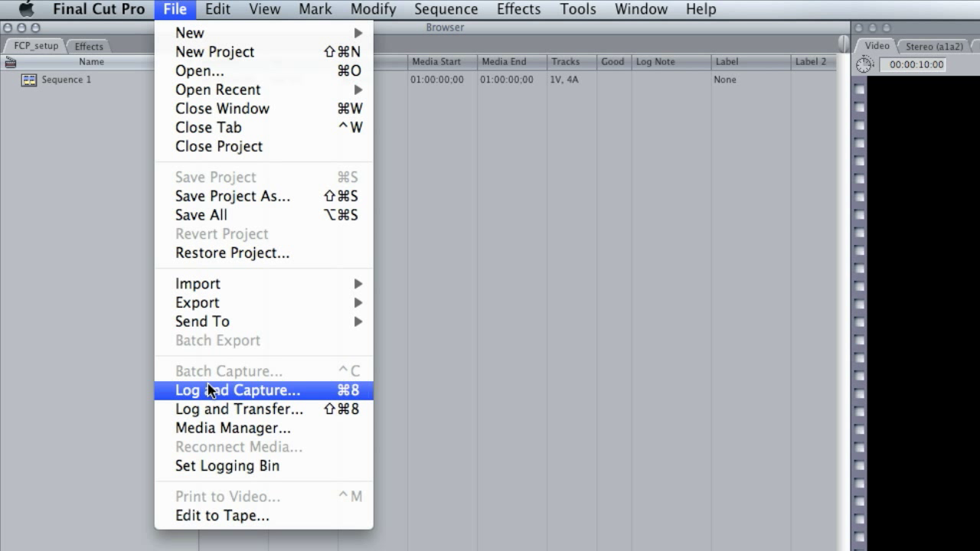
mouse_move(114, 9)
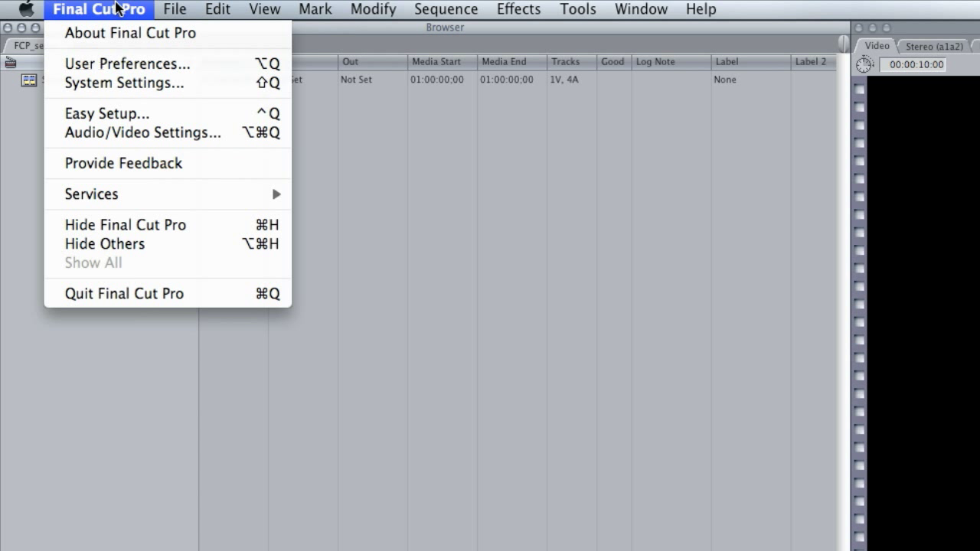
- Apply Easy Setup with NTSC format and the DV-NTSC FireWire Basic preset
left_click(97, 116)
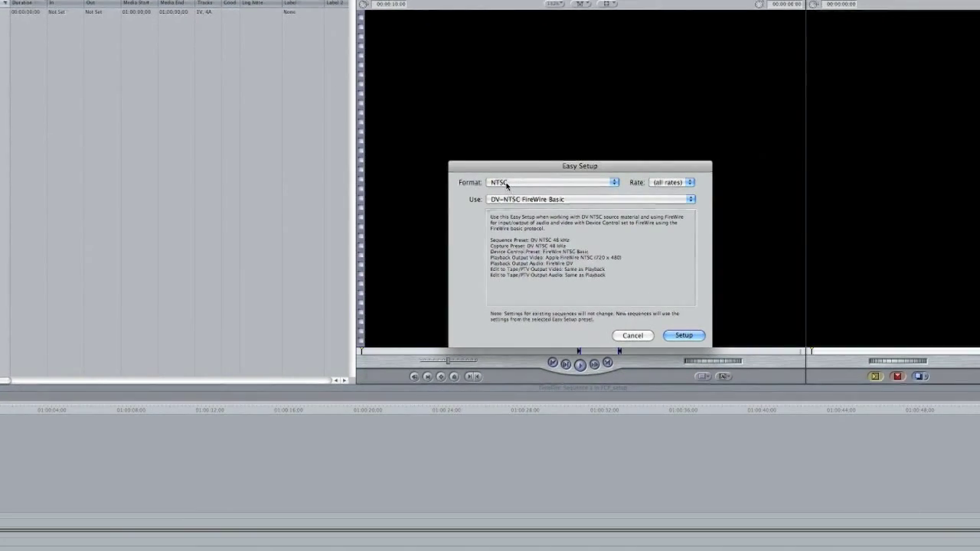
left_click(506, 184)
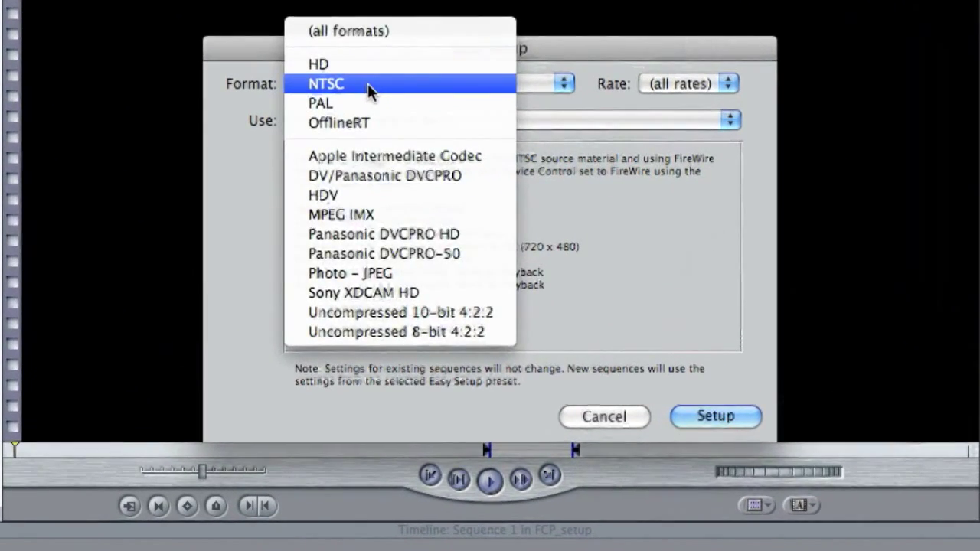
left_click(367, 84)
left_click(330, 121)
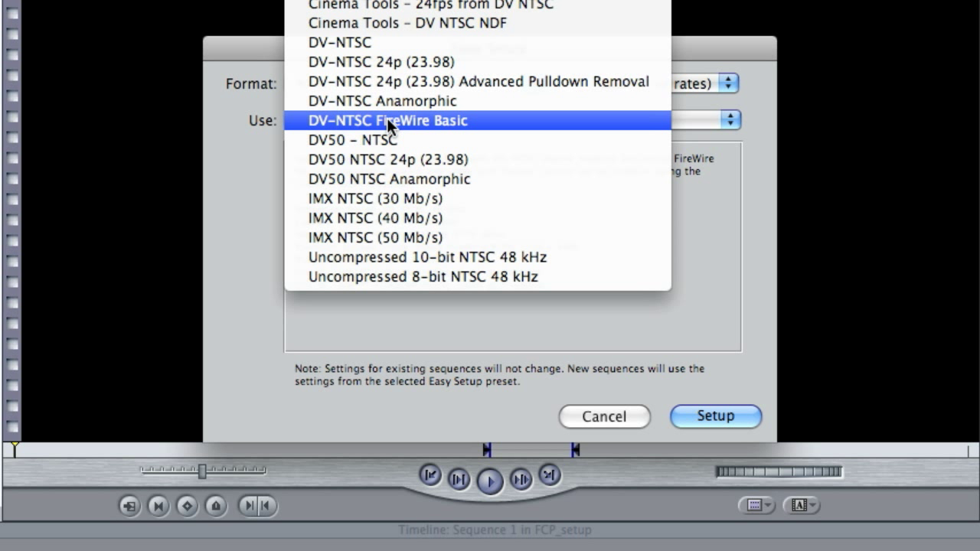
left_click(464, 125)
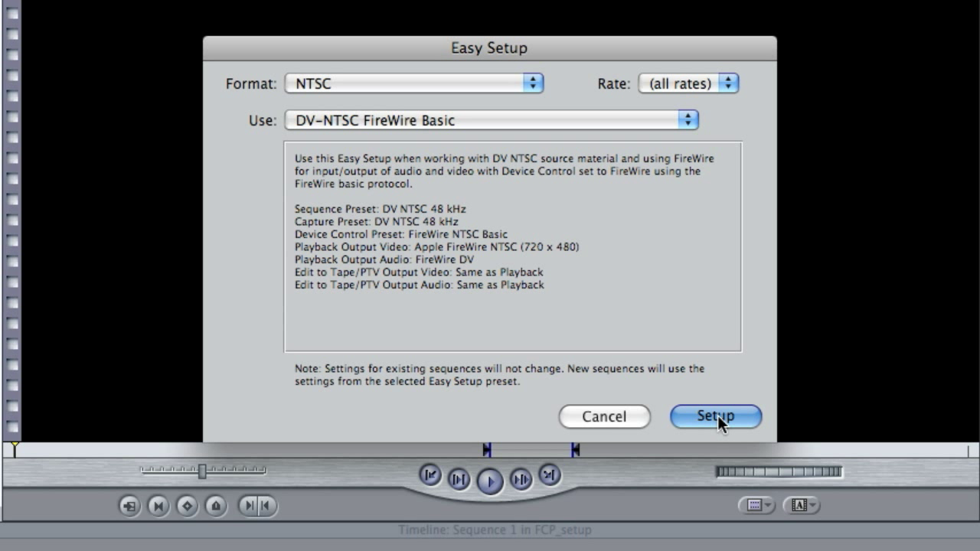
left_click(718, 415)
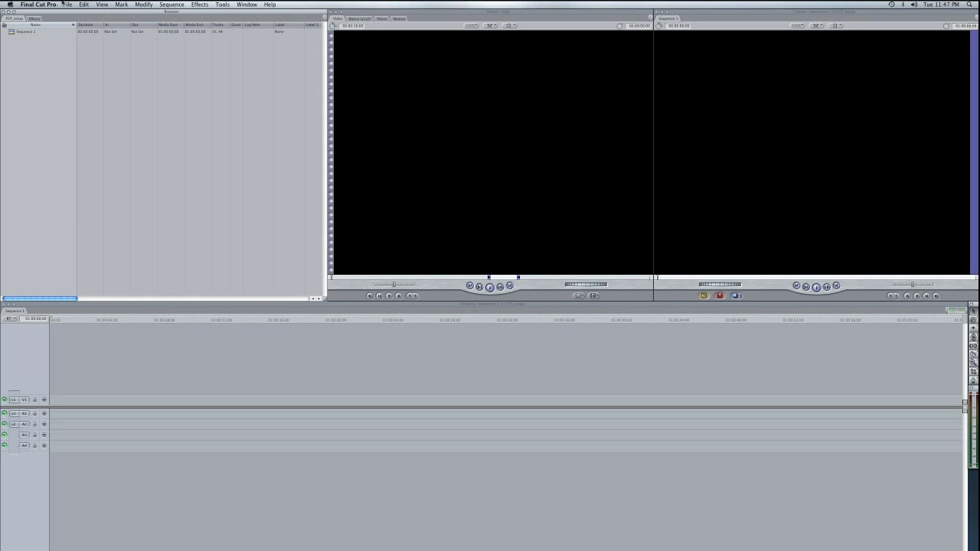
- Open Log and Capture and preview the reel 001 tape footage, then stop the deck
left_click(65, 5)
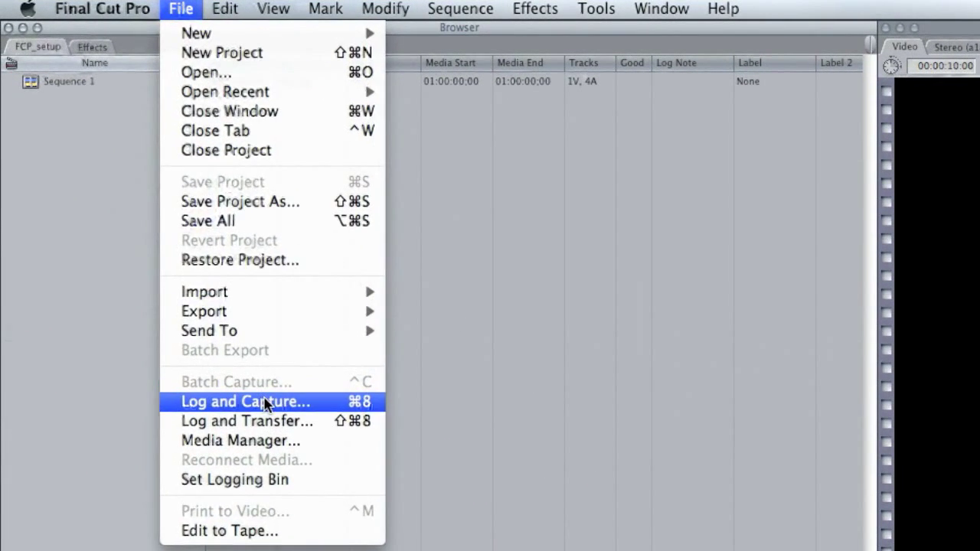
left_click(157, 243)
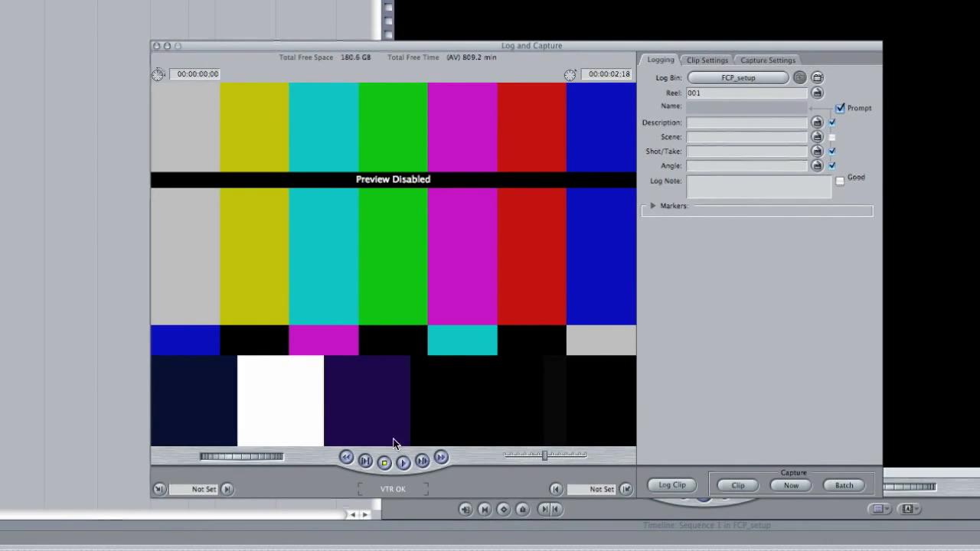
left_click(405, 463)
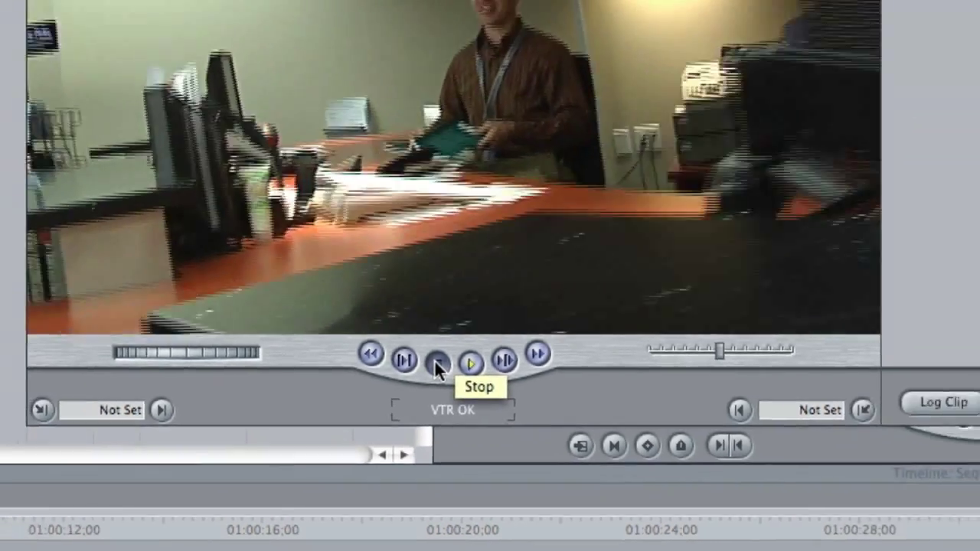
left_click(436, 362)
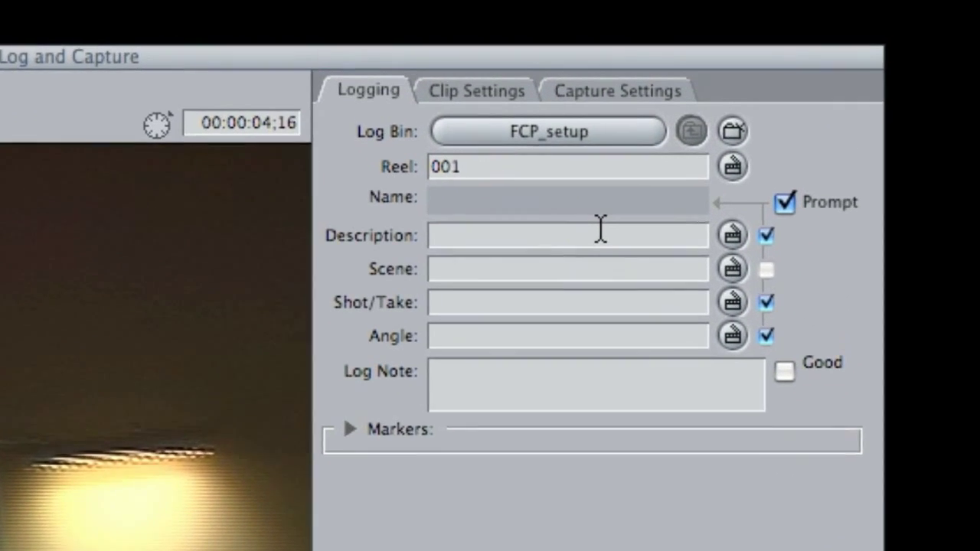
- Log the clip with description Mike_walkup and reel name Tape1
left_click(795, 107)
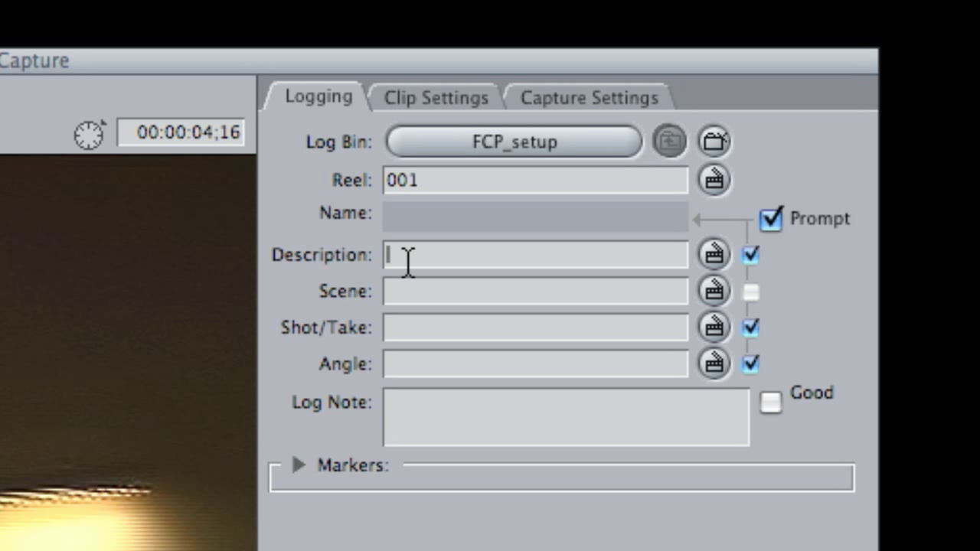
type("Mike")
key("BackSpace")
type("_walkup")
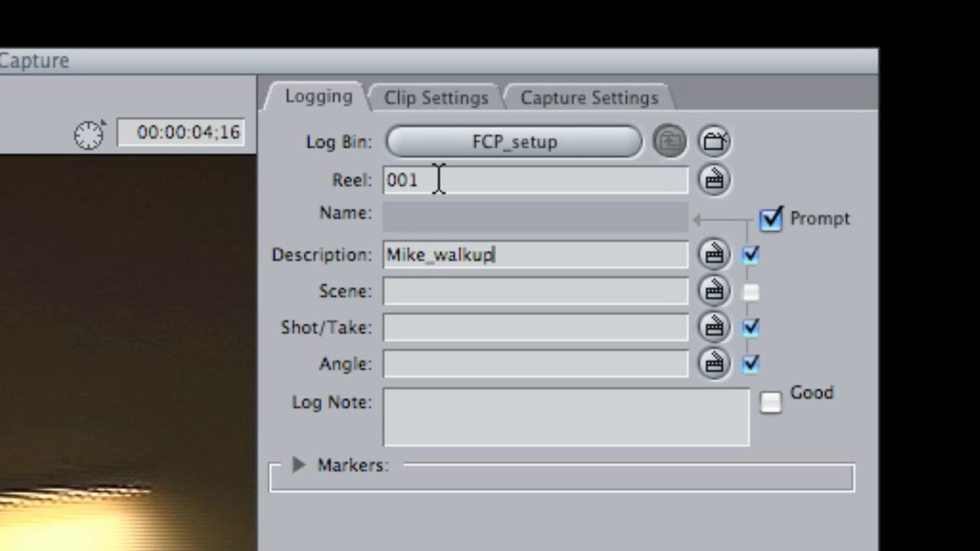
double_click(409, 180)
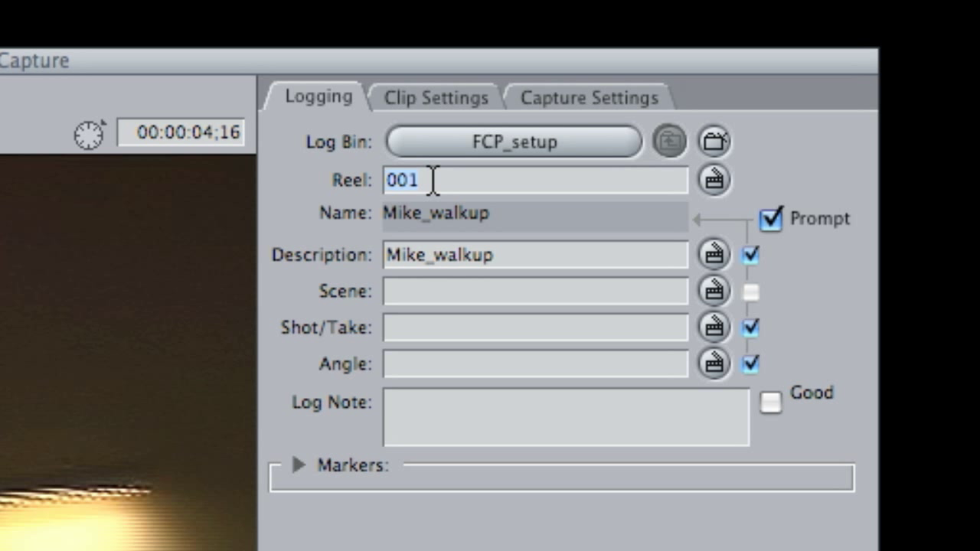
type("Tape")
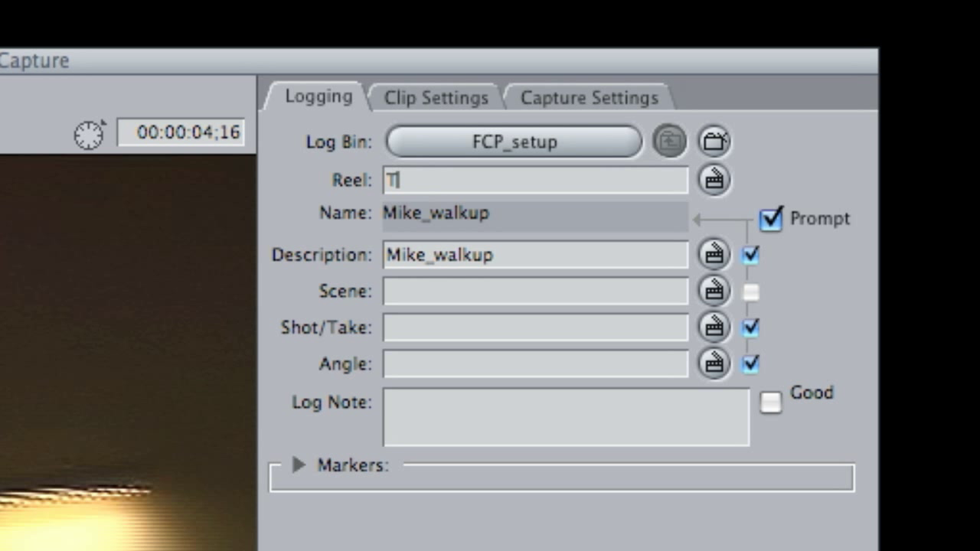
type("1")
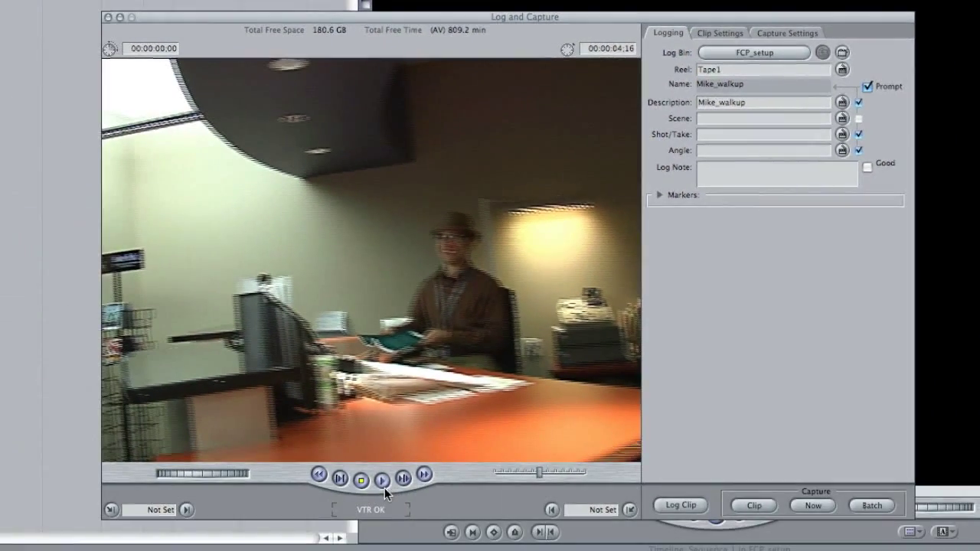
- Capture the first Mike_walkup clip from reel Tape1, about 11 seconds long
left_click(382, 480)
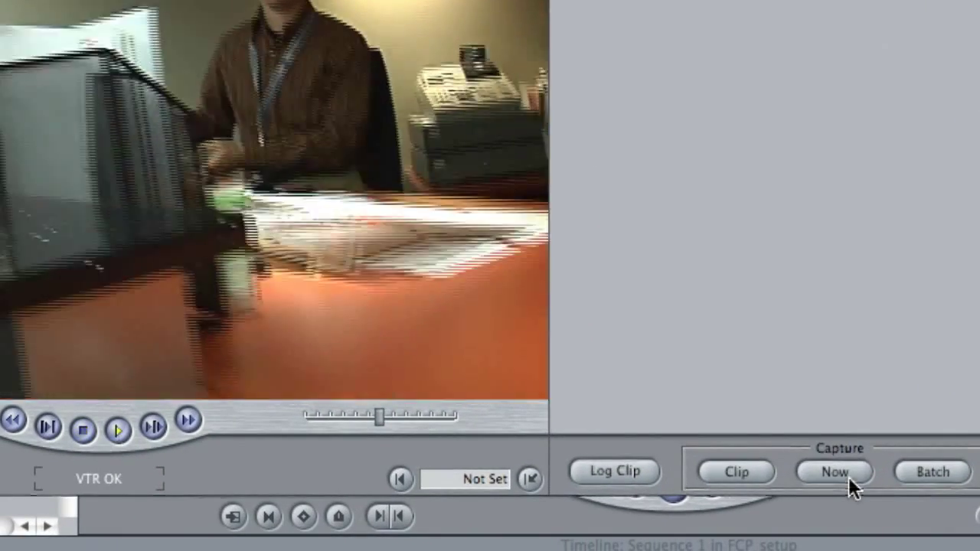
left_click(848, 476)
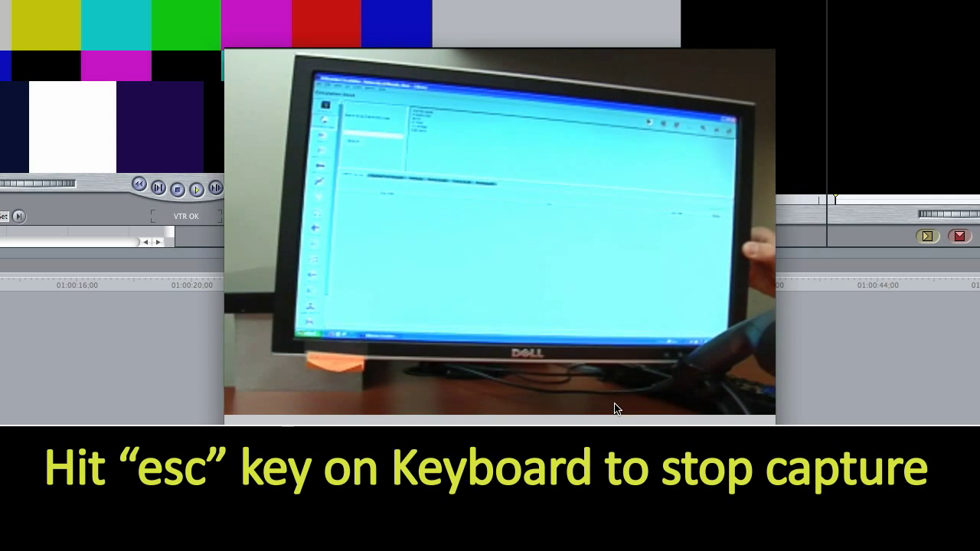
key("Escape")
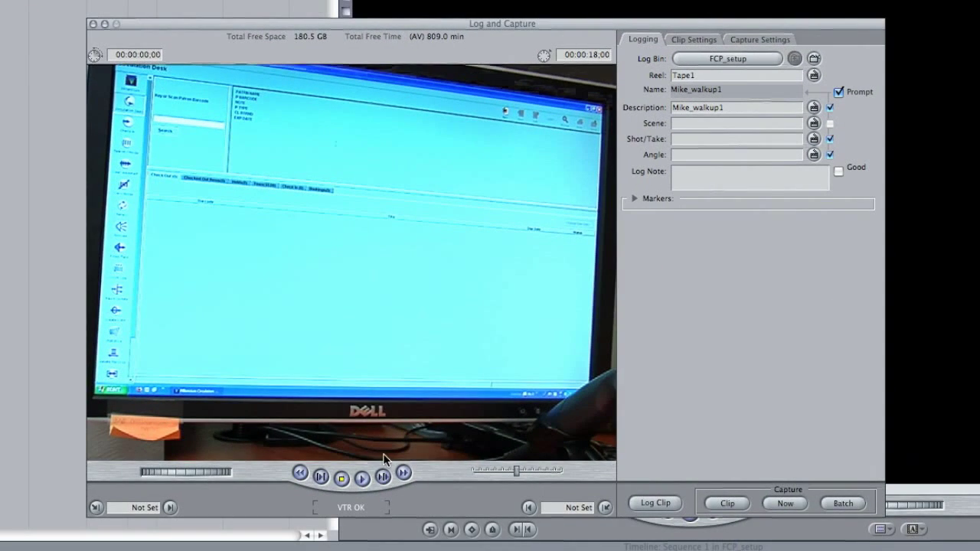
- Capture a second Mike_walkup clip of about 5 seconds, then close Log and Capture
left_click(363, 481)
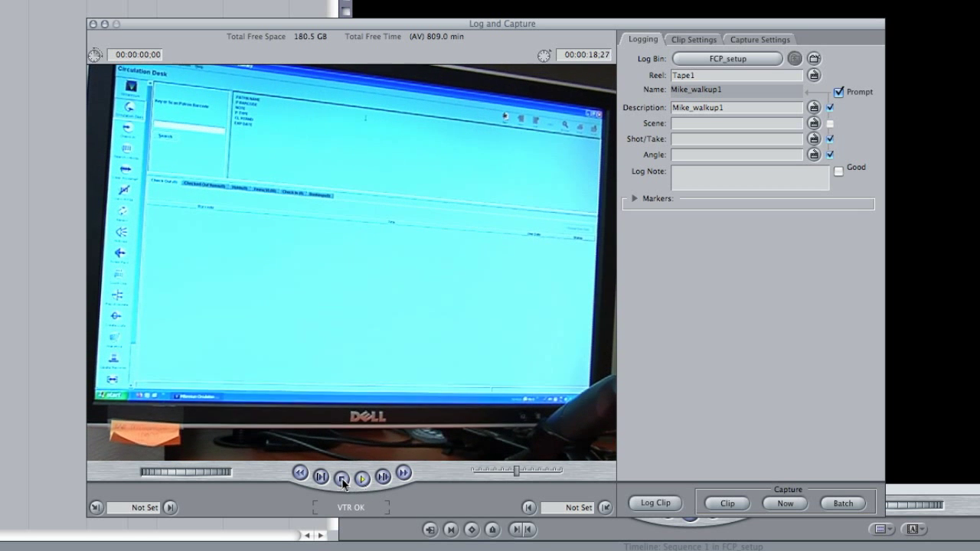
left_click(788, 503)
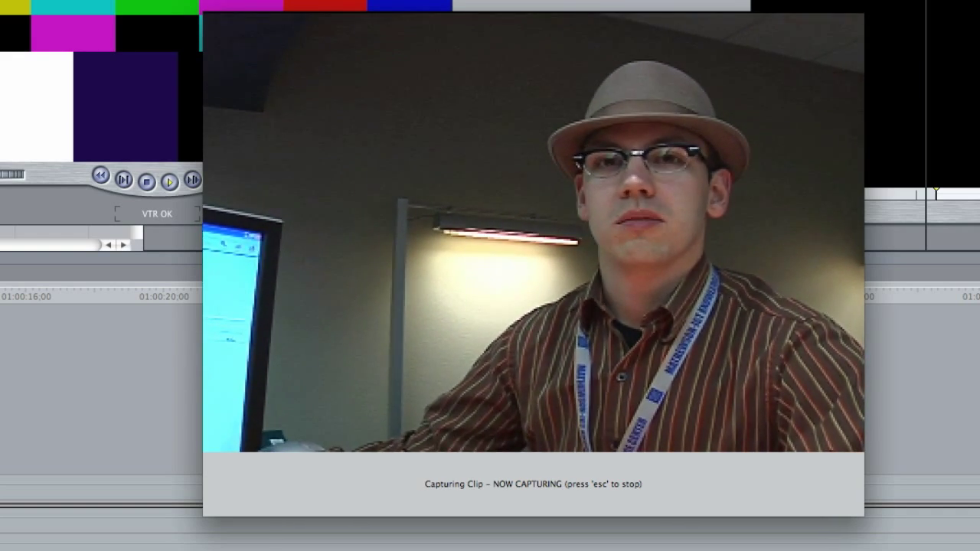
key("Escape")
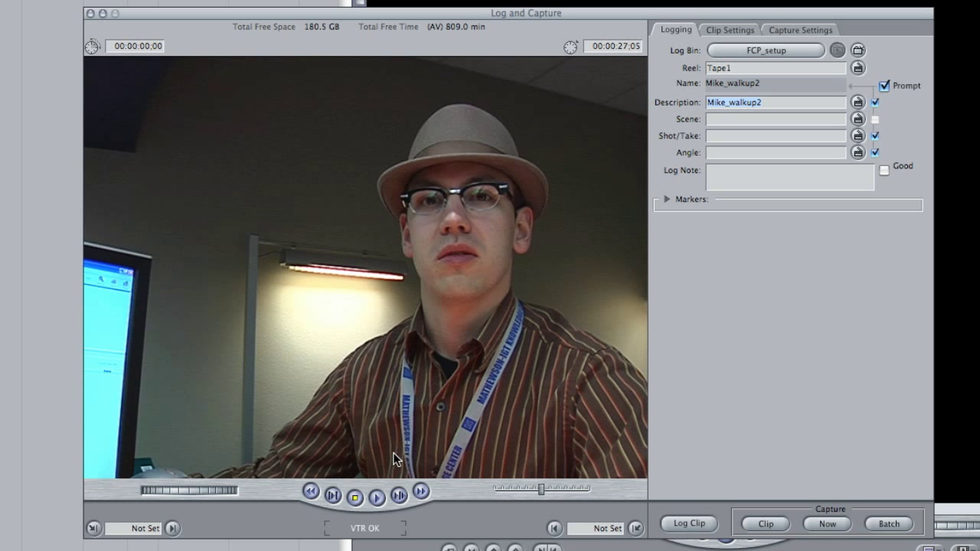
left_click(91, 13)
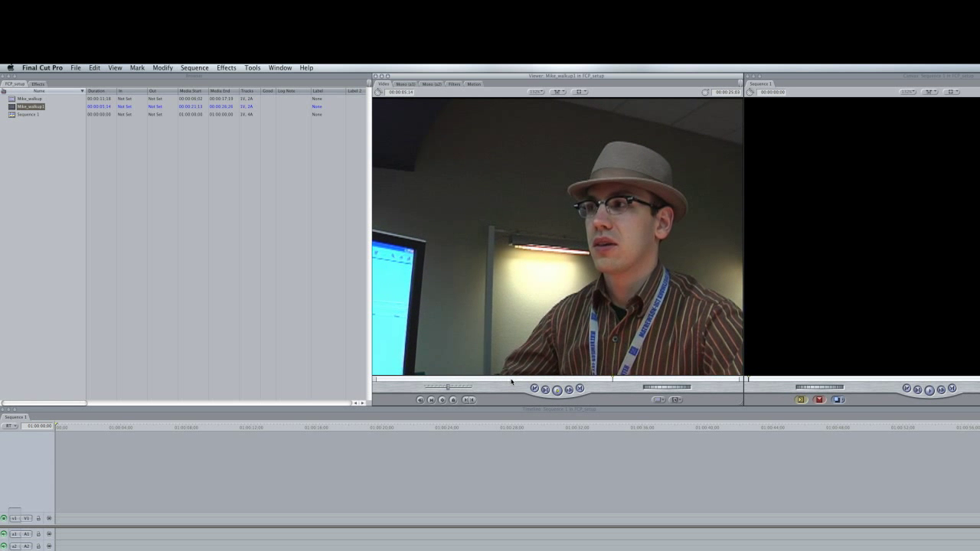
- Place Mike_walkup1 from the Viewer onto Sequence 1's V1/A1/A2 tracks, then scrub for a new start point
left_click(461, 380)
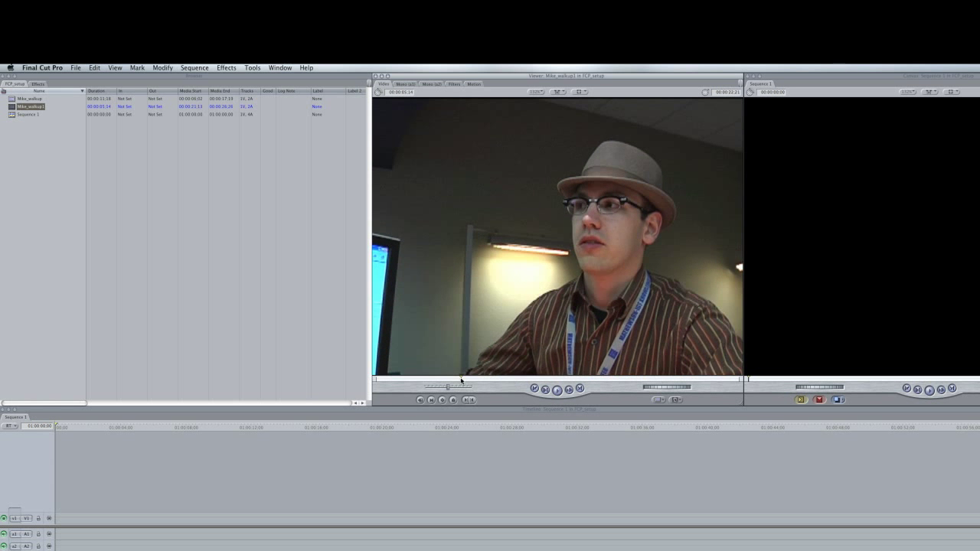
left_click_drag(509, 255, 356, 520)
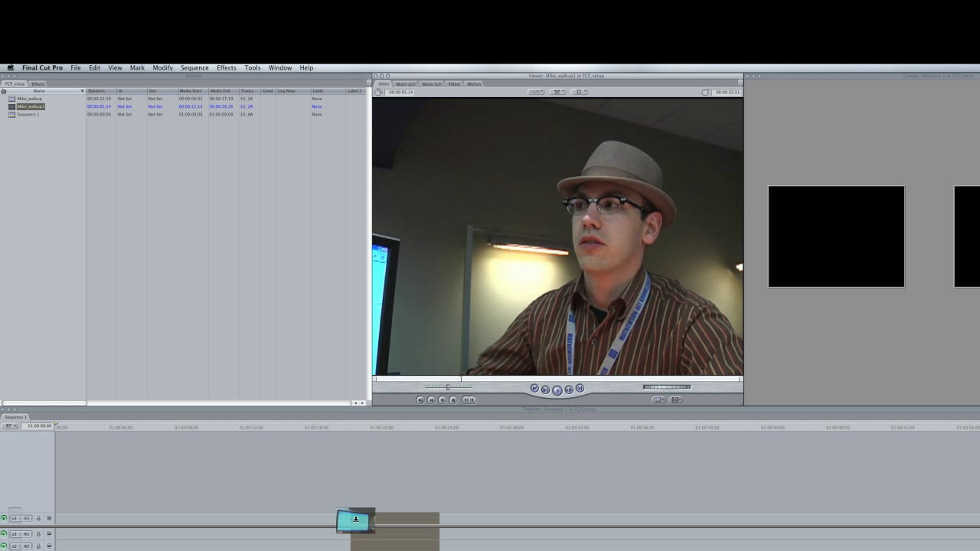
left_click_drag(356, 519, 356, 523)
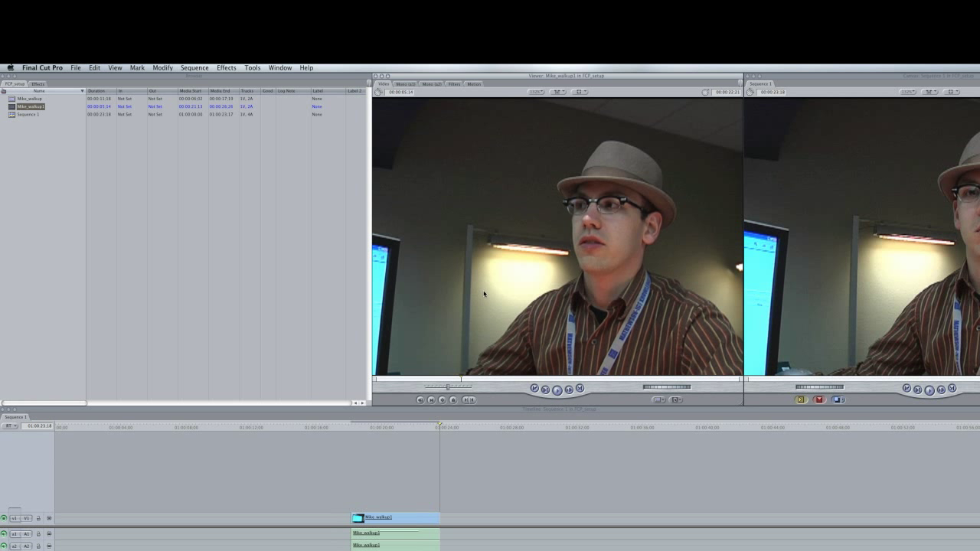
left_click_drag(461, 381, 496, 379)
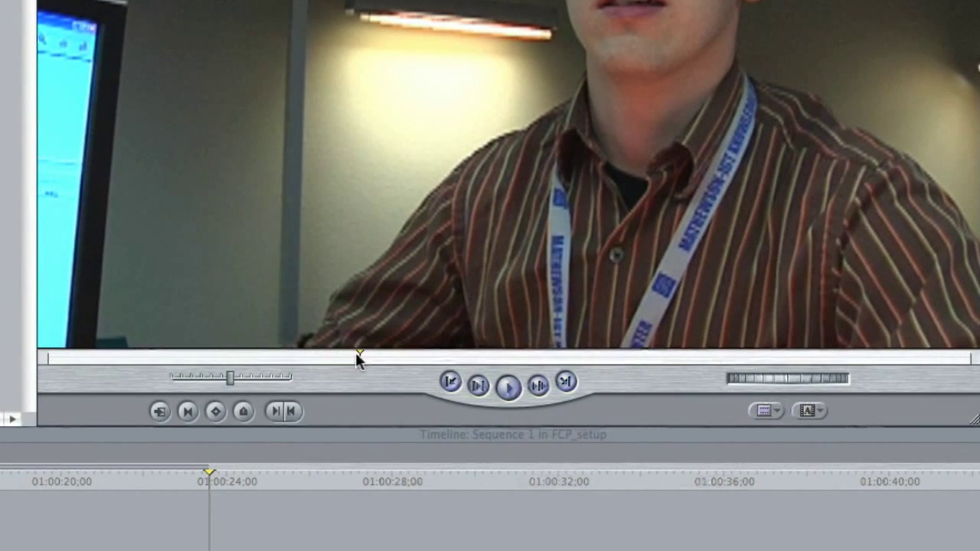
- Mark In and Out points on a short section of the clip and add it after Mike_walkup1
key("i")
key("space")
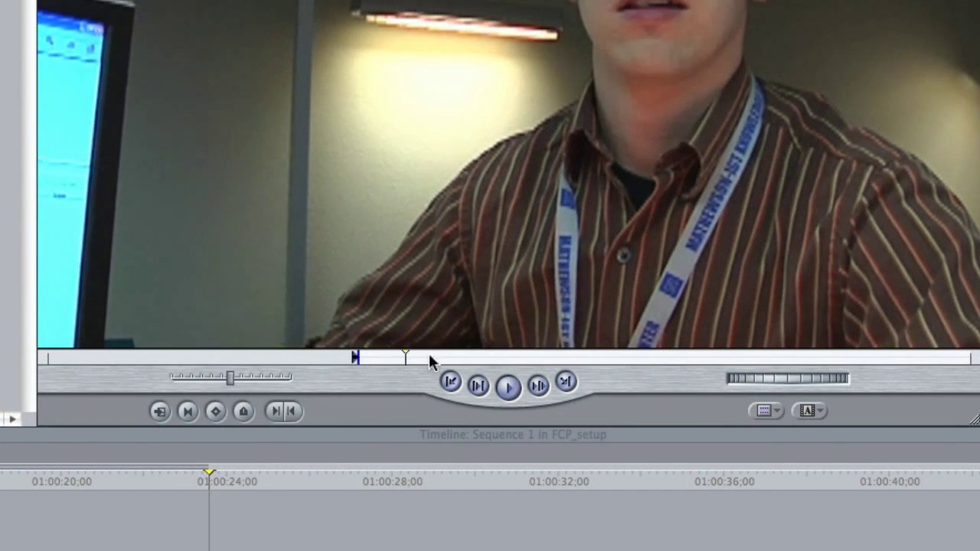
key("o")
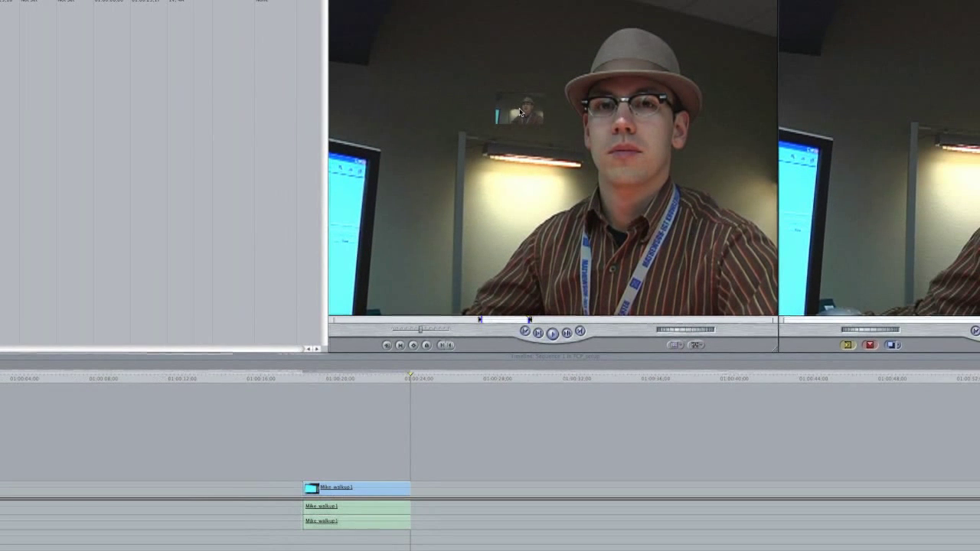
left_click_drag(520, 113, 429, 512)
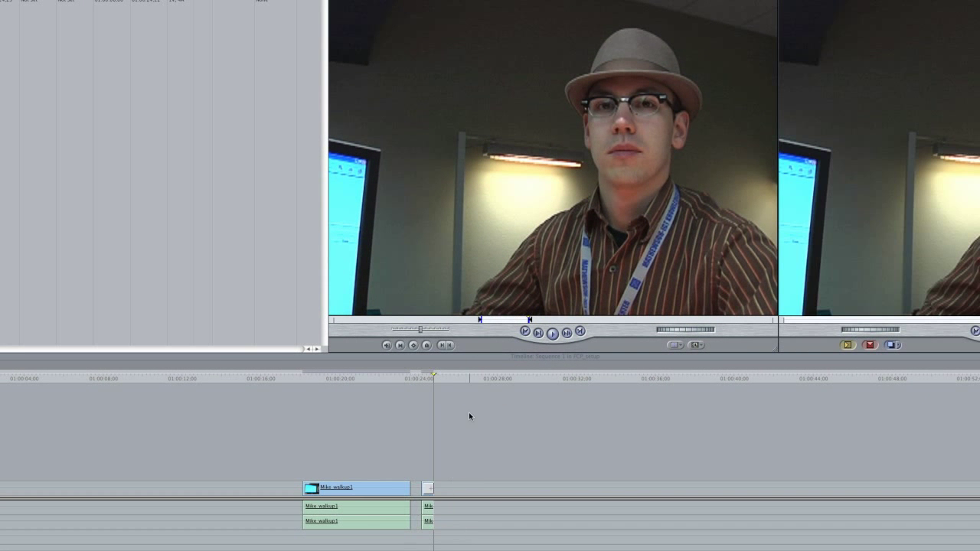
- Slide the short clip left so it butts against Mike_walkup1, closing the gap
left_click(424, 378)
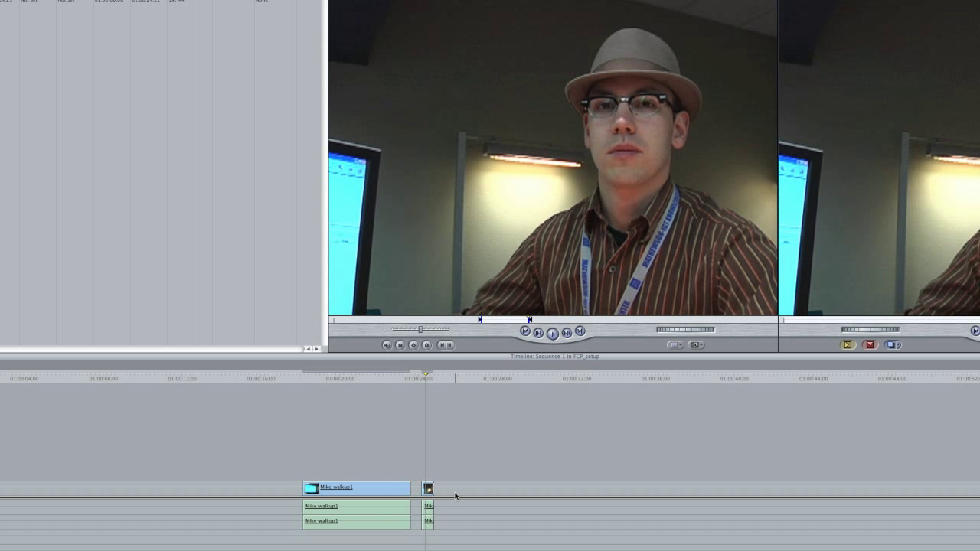
left_click_drag(427, 488, 420, 488)
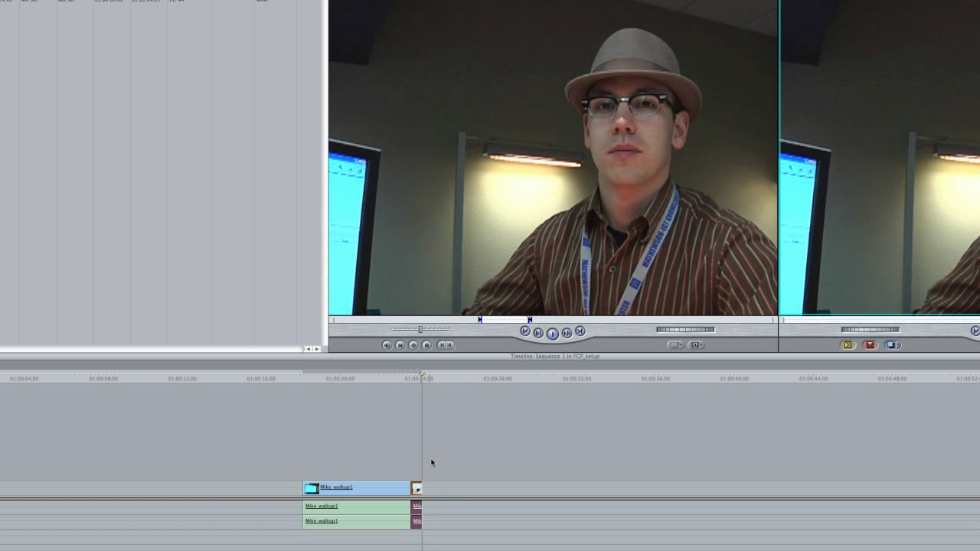
left_click(429, 377)
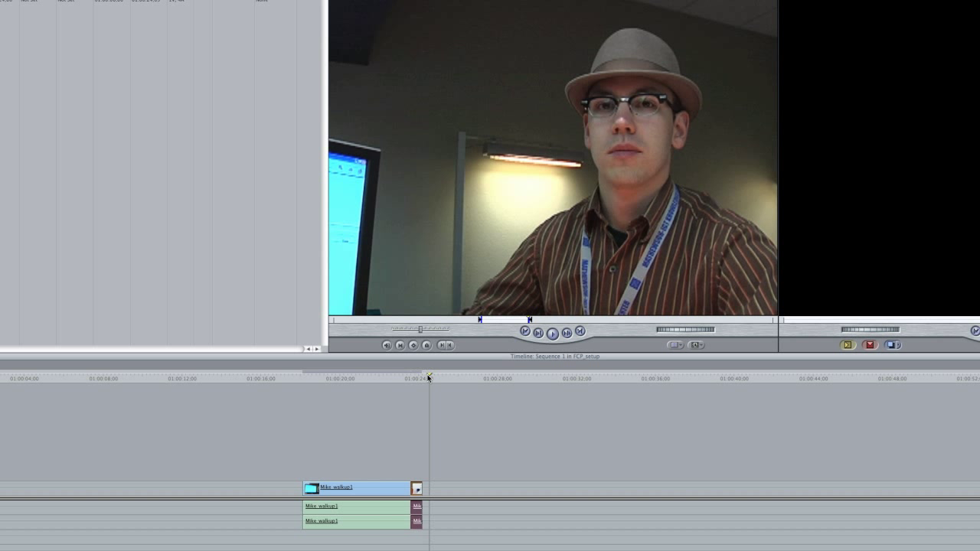